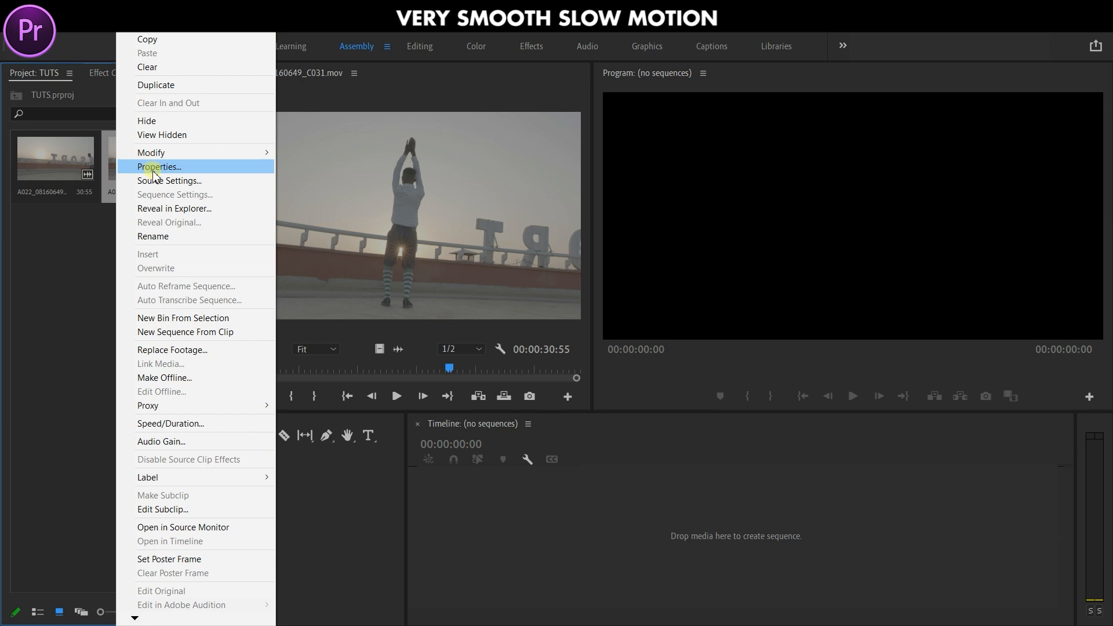
Step: Check the frame rate in the file properties of the duplicated clip
drag(168, 74, 429, 155)
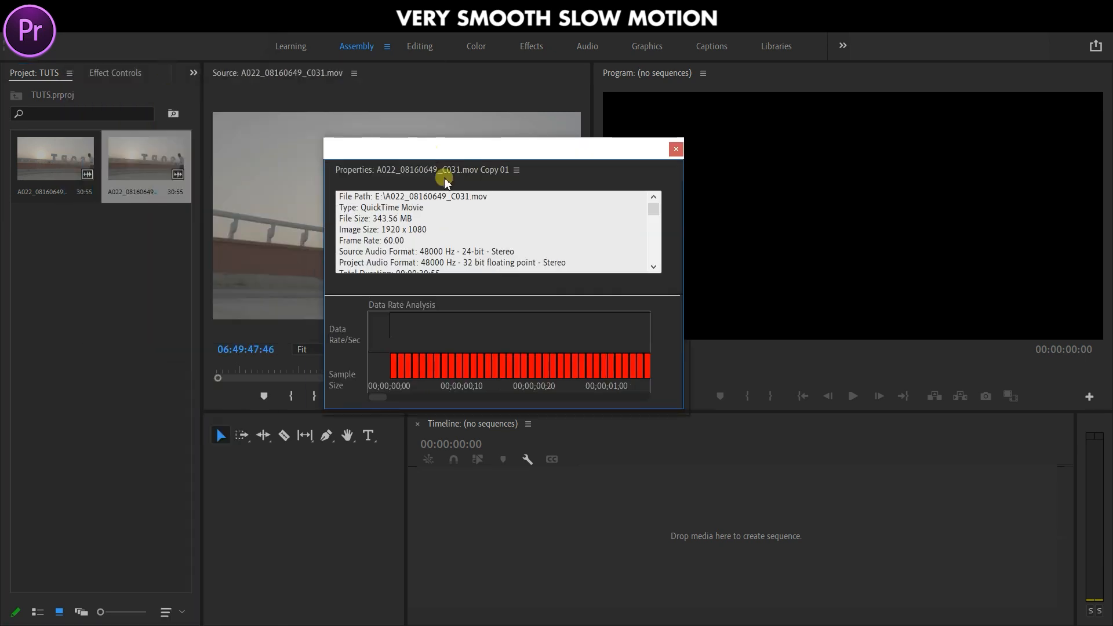
drag(407, 250, 374, 251)
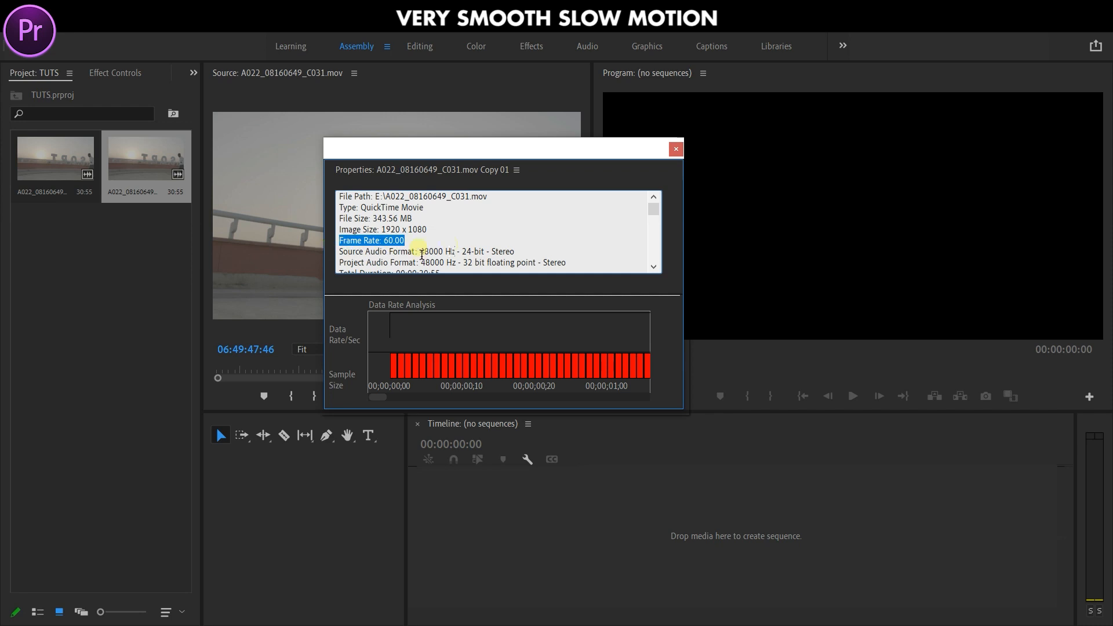
drag(408, 242, 344, 246)
click(673, 151)
Step: Delete the copied clip from the project and make a fresh duplicate of the original A022_08160649_C031.mov
click(58, 174)
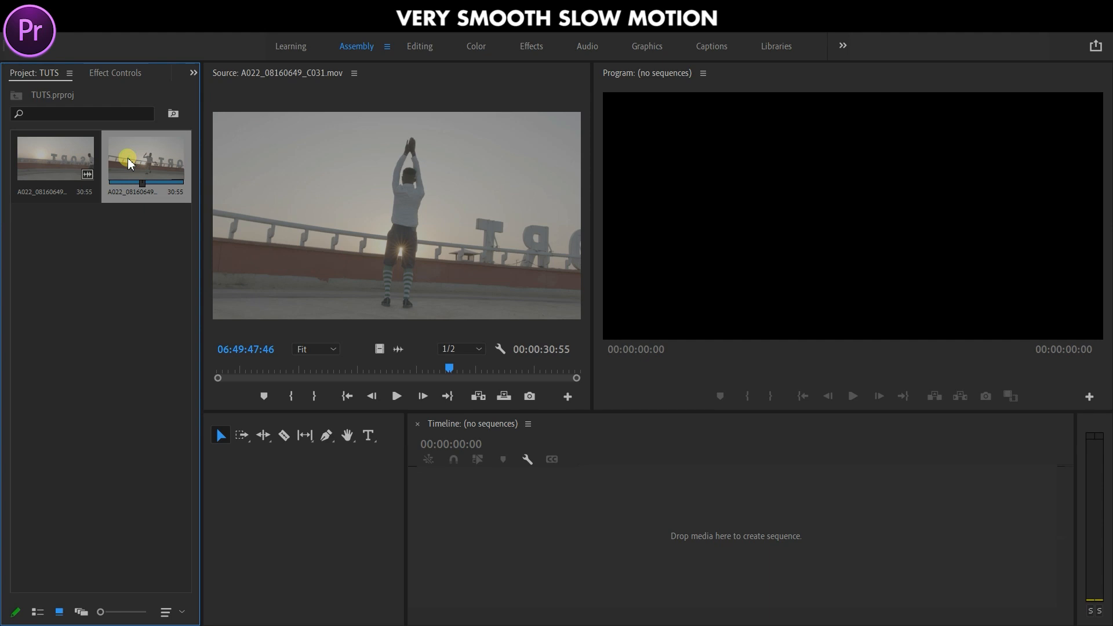
key(Delete)
right_click(85, 163)
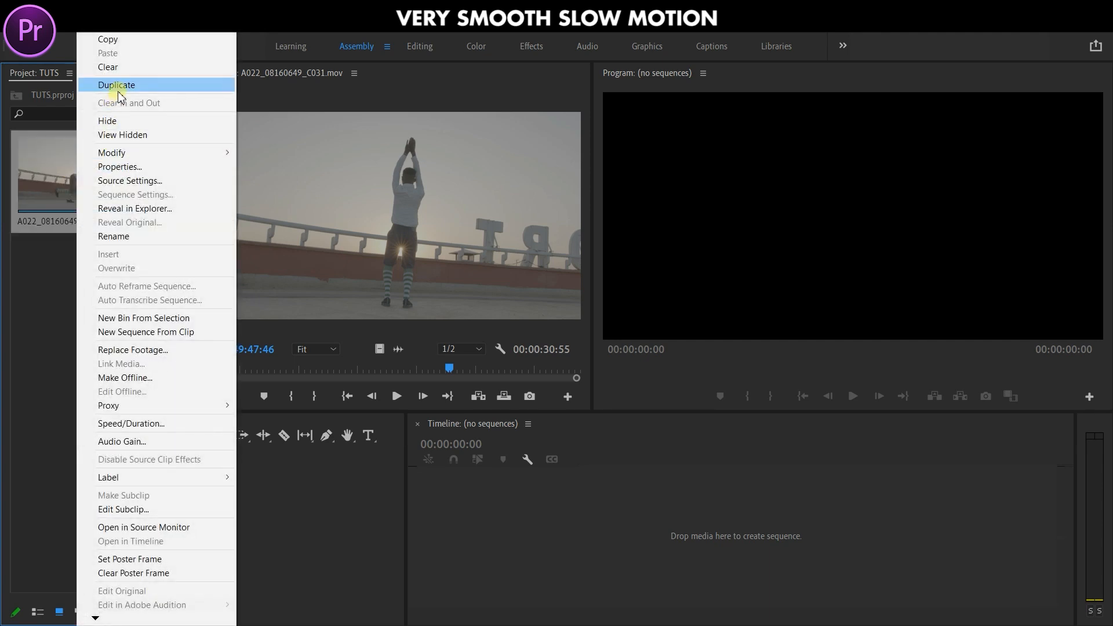
click(124, 87)
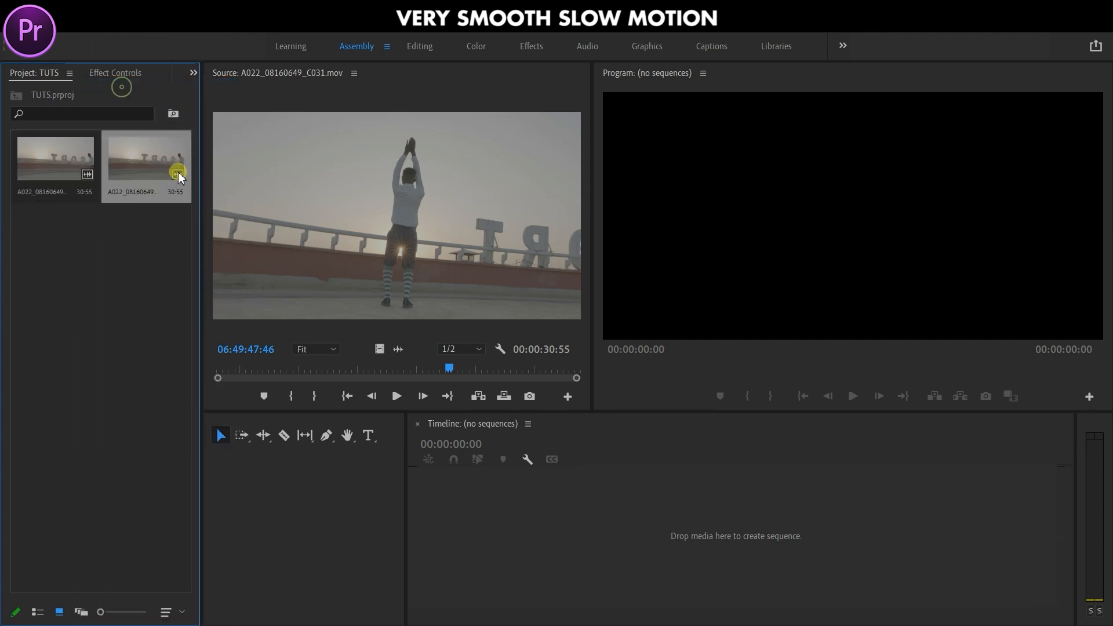
Step: Interpret the duplicate clip's footage with an assumed frame rate of 25 fps
right_click(123, 169)
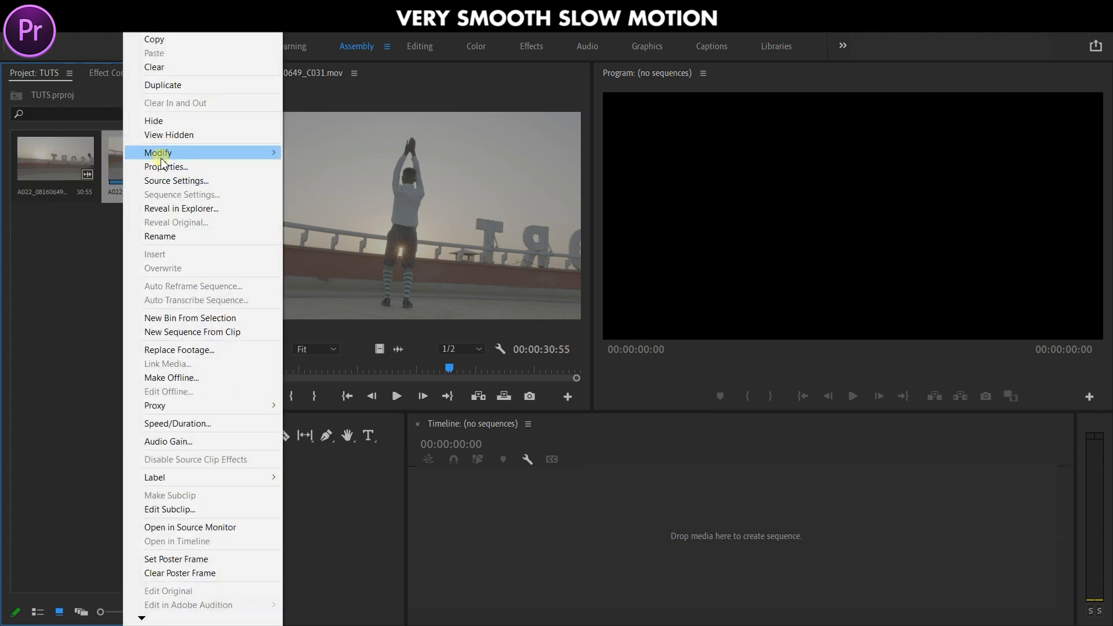
mouse_move(162, 156)
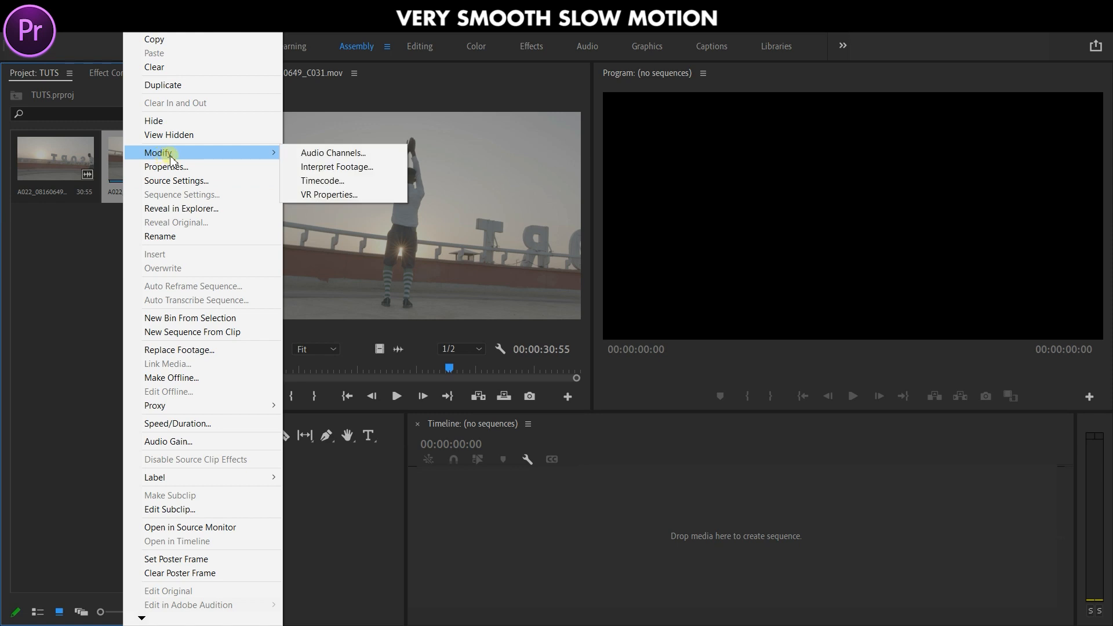
click(336, 167)
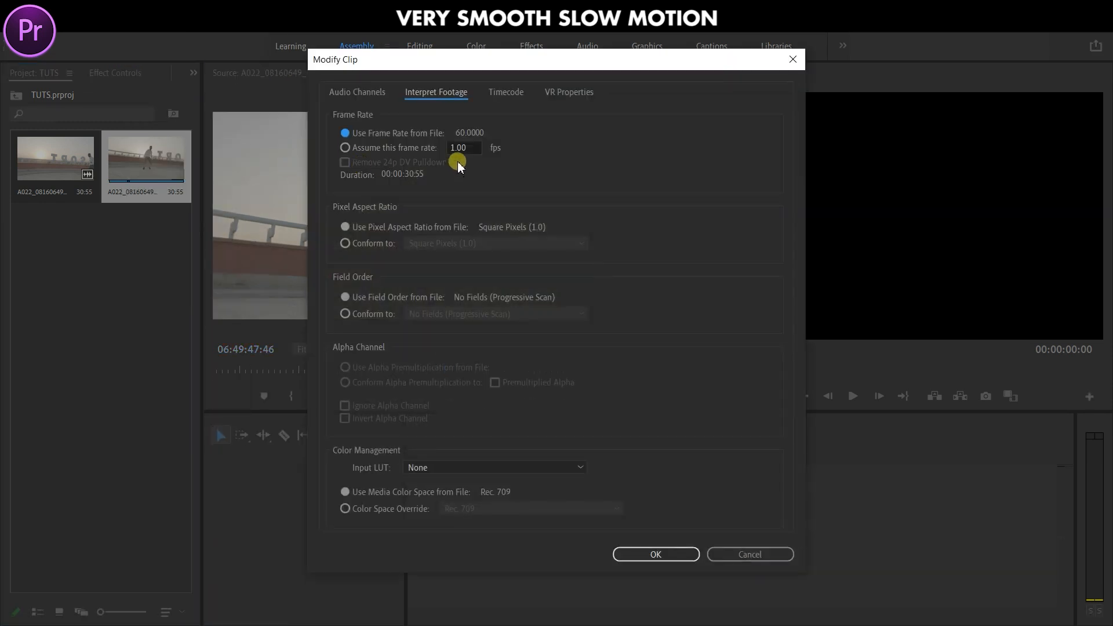
click(346, 148)
click(444, 149)
drag(477, 149, 444, 149)
text(25)
click(657, 554)
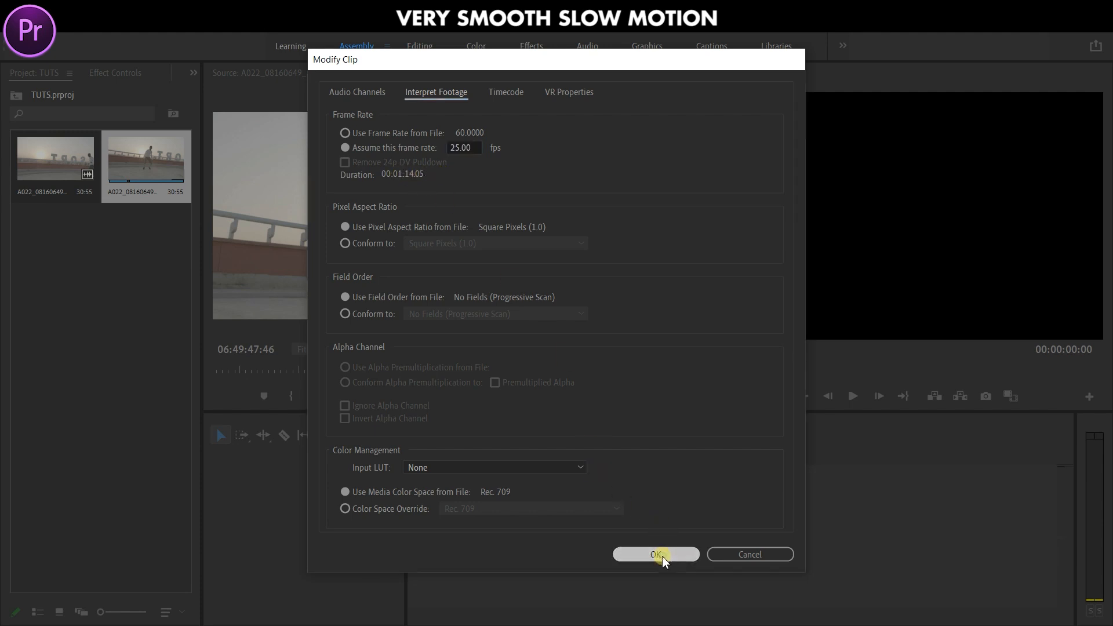
Step: Open the reinterpreted copy in the Source monitor and play the flip to examine its slow motion
double_click(157, 164)
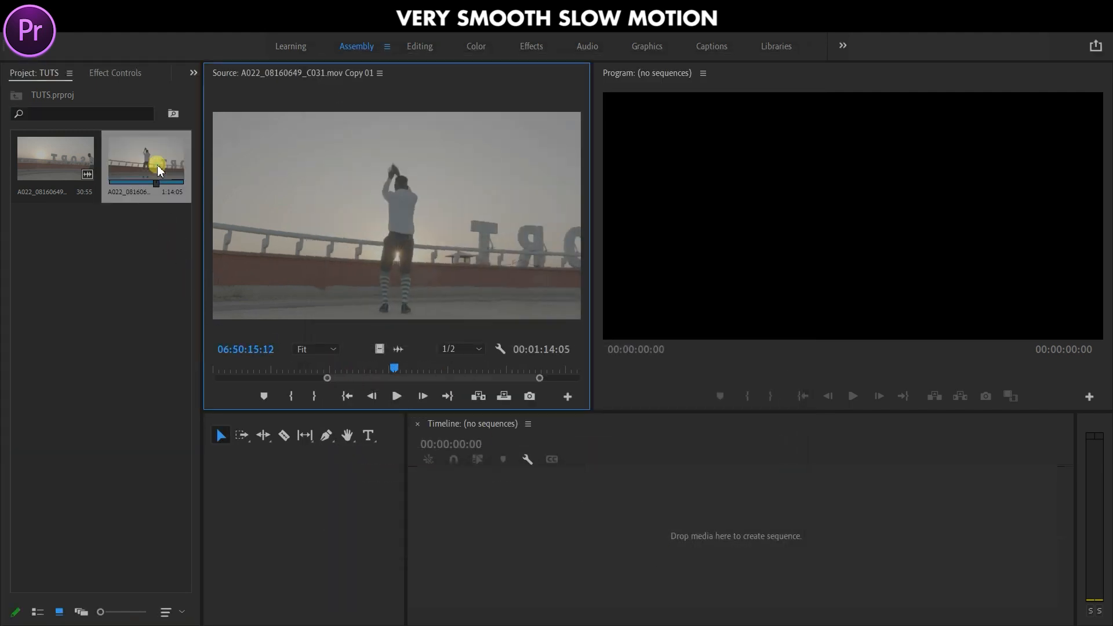
mouse_move(398, 368)
mouse_down()
mouse_move(414, 363)
mouse_move(403, 365)
mouse_up()
click(397, 395)
click(398, 396)
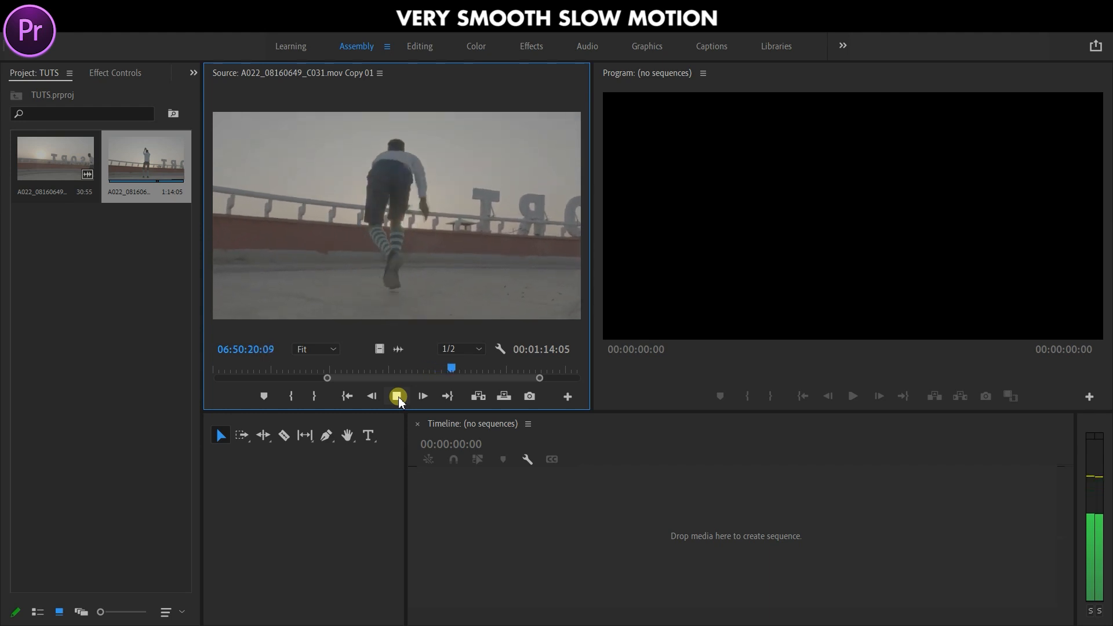
click(398, 396)
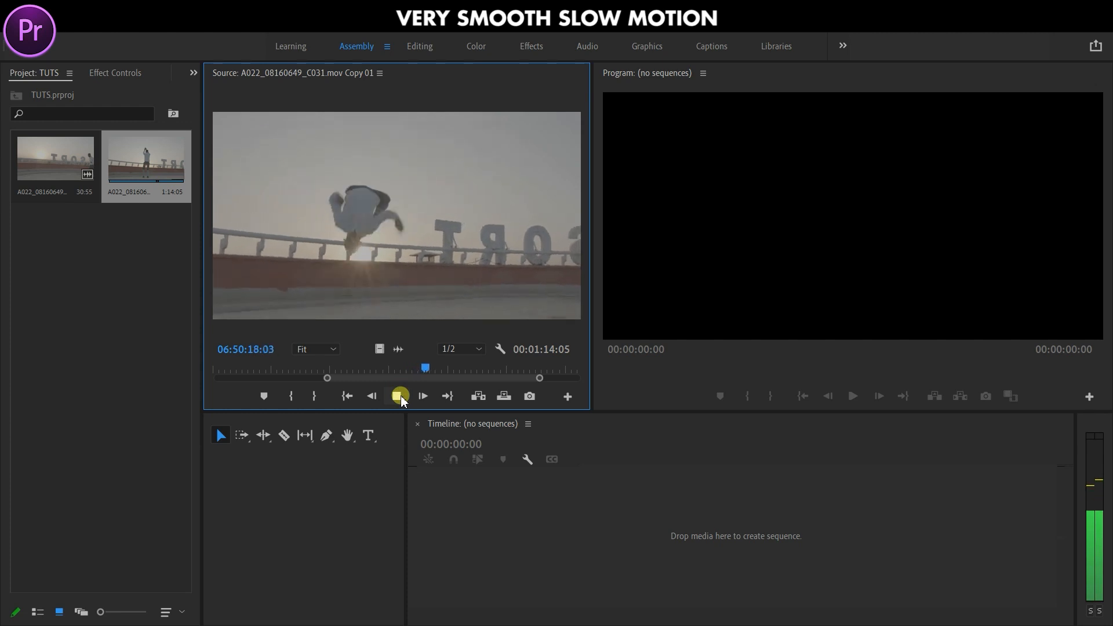
click(397, 396)
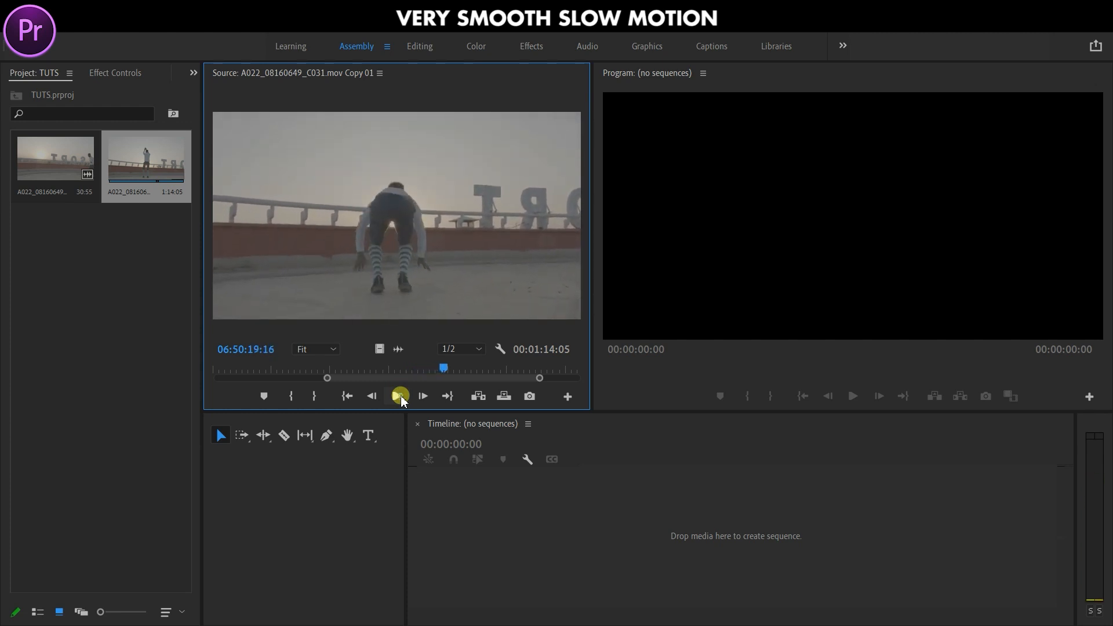
Step: Preview the flip in the original clip and place only its video in the empty timeline as a new sequence
double_click(64, 162)
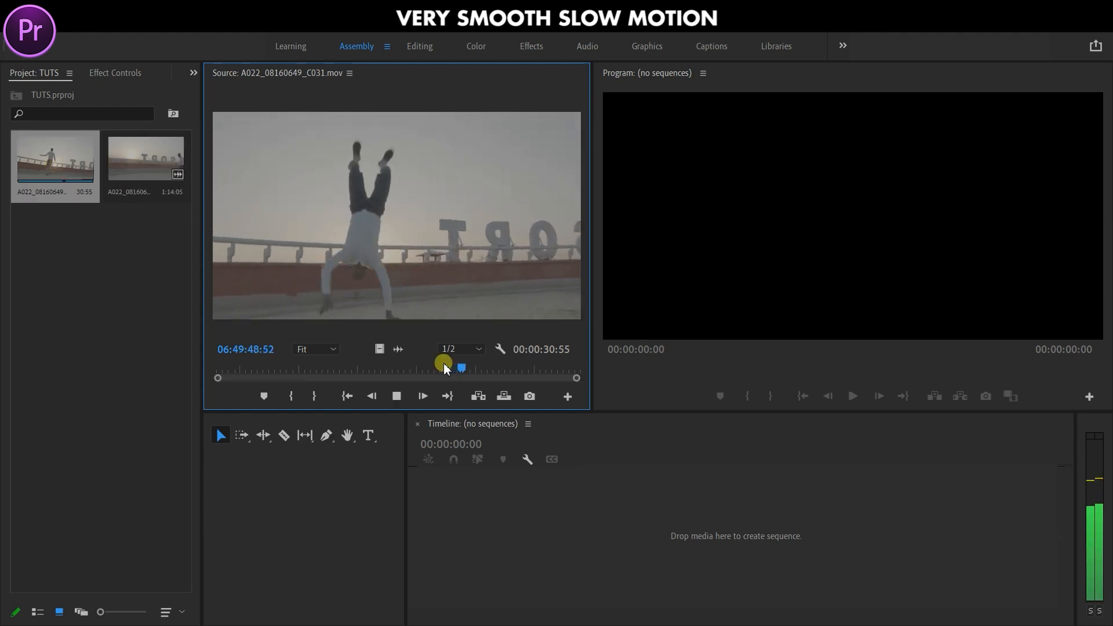
click(443, 365)
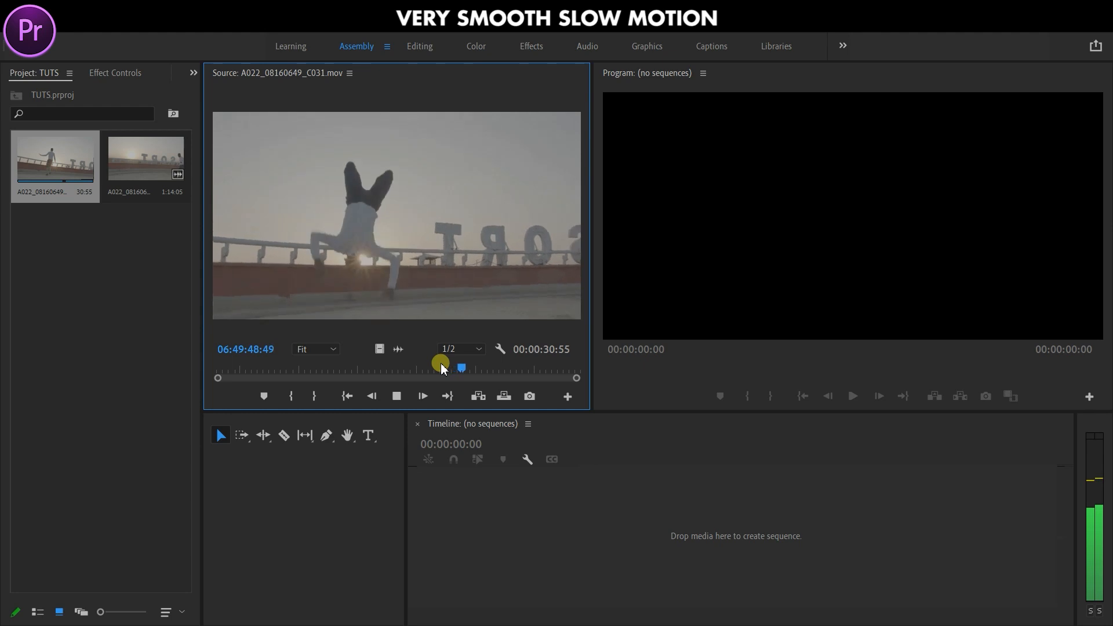
key(space)
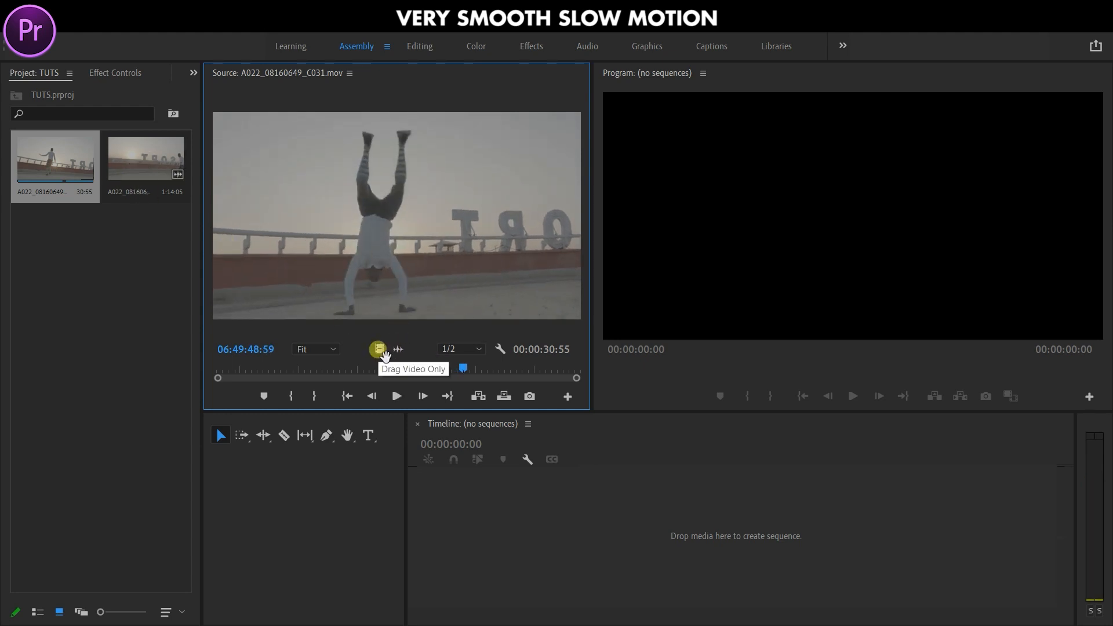
drag(378, 348, 670, 540)
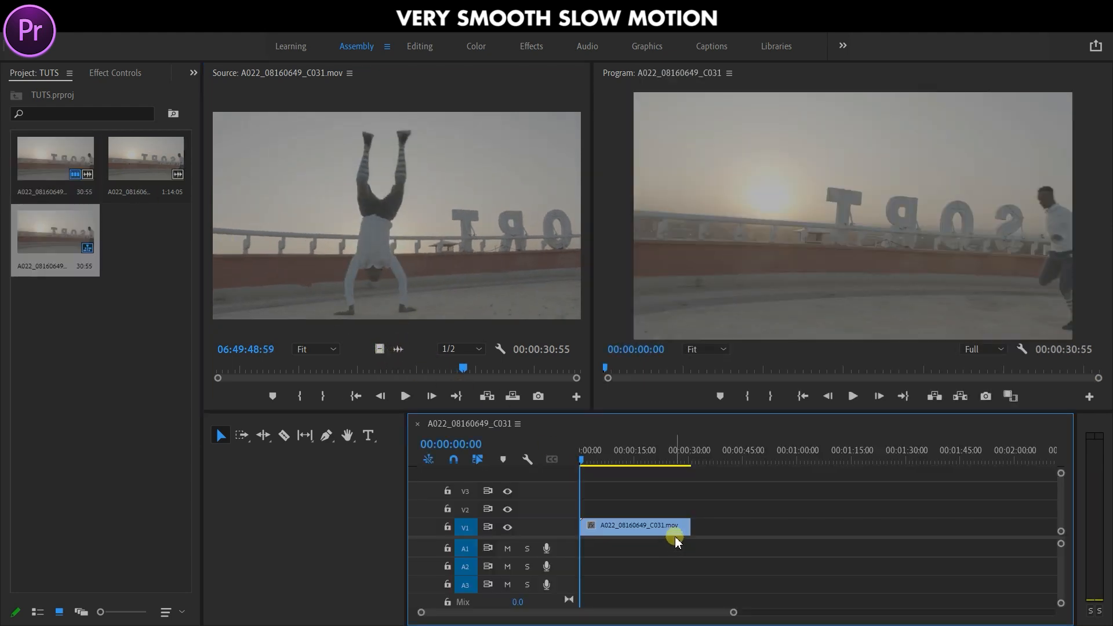
Step: Split the timeline clip at 00:00:18:12 with the Razor tool and delete the part before the cut
drag(585, 458, 649, 462)
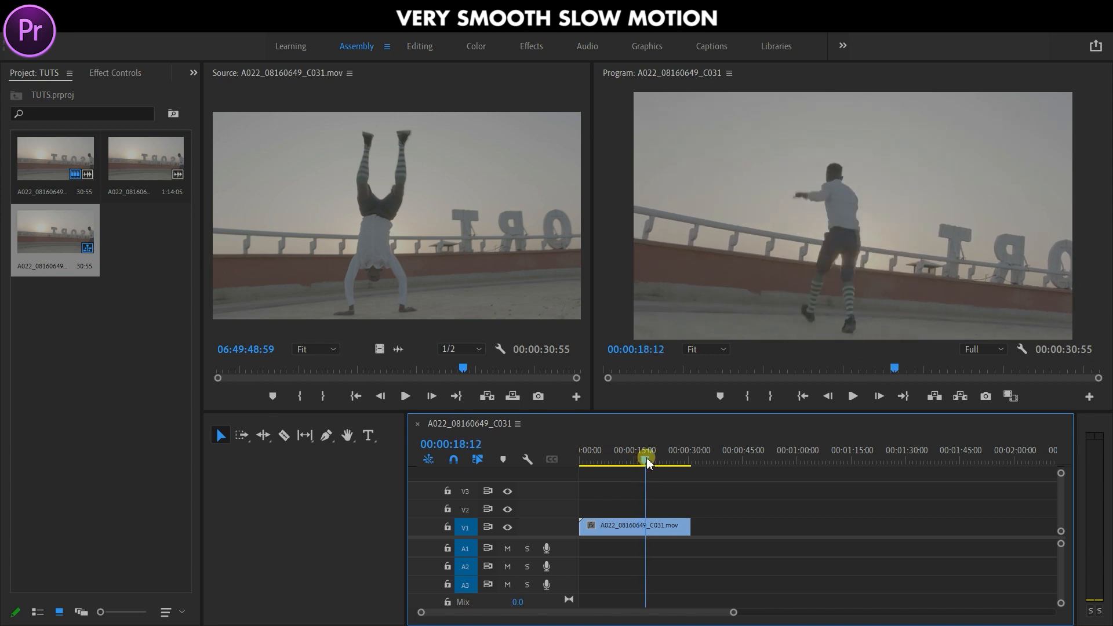
key(c)
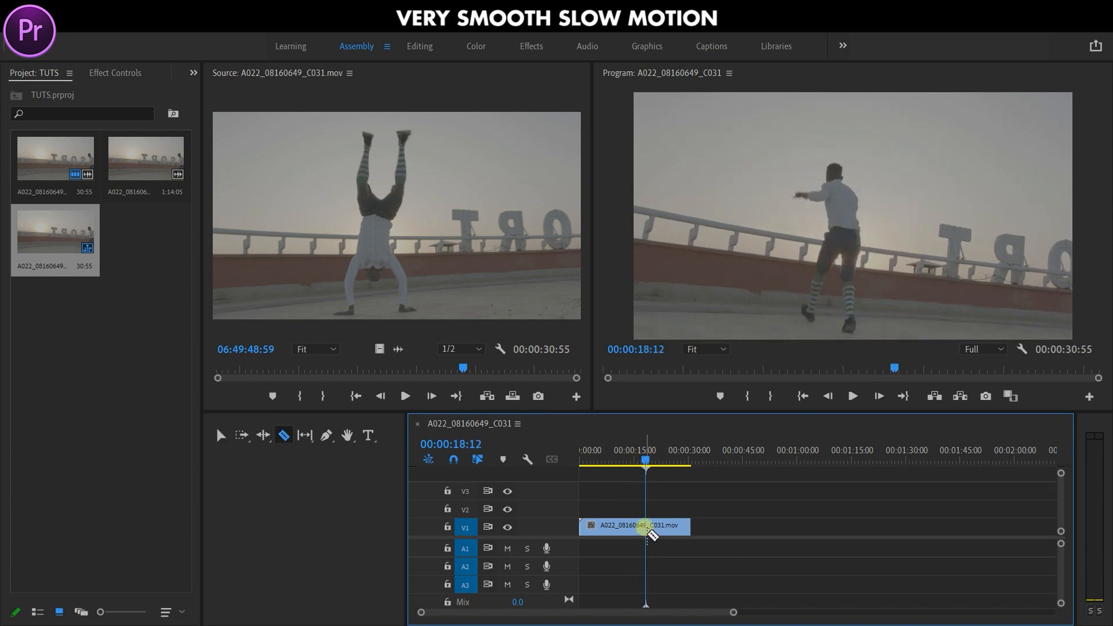
click(221, 434)
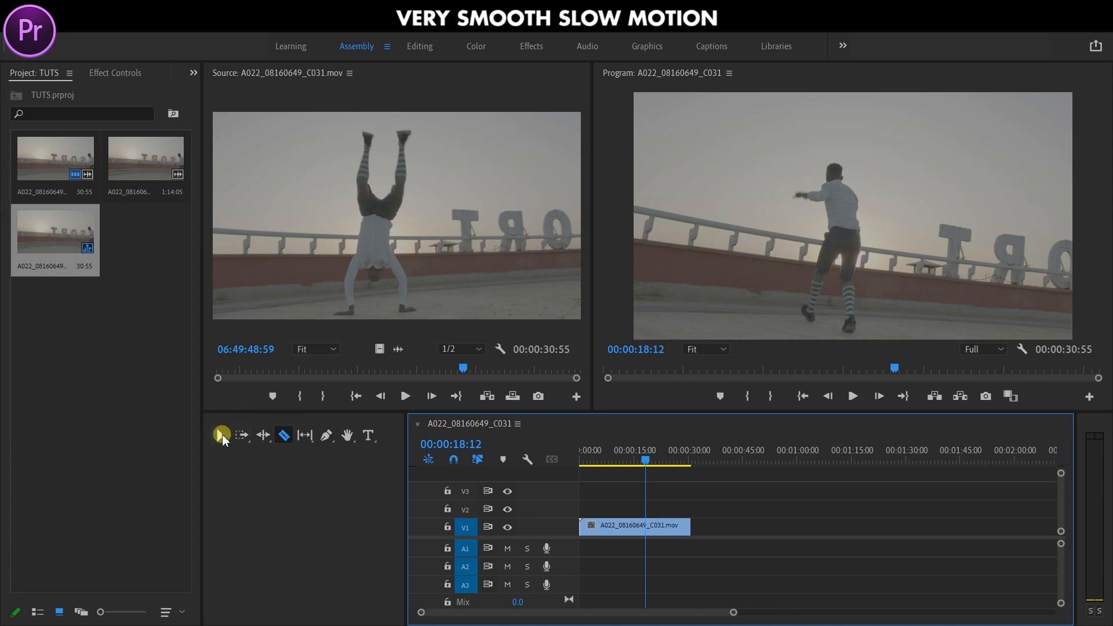
click(284, 434)
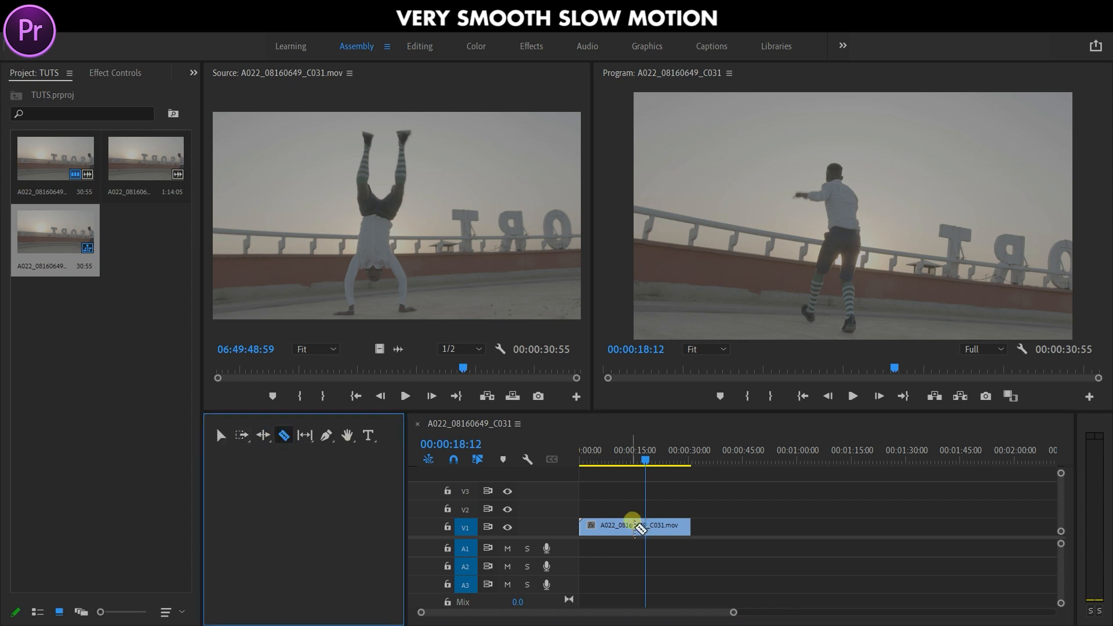
click(645, 530)
click(221, 435)
click(612, 529)
key(Delete)
Step: Split the clip again at 00:00:20:06, just before the flip, and delete the part before the cut
key(space)
drag(732, 612, 643, 594)
click(880, 460)
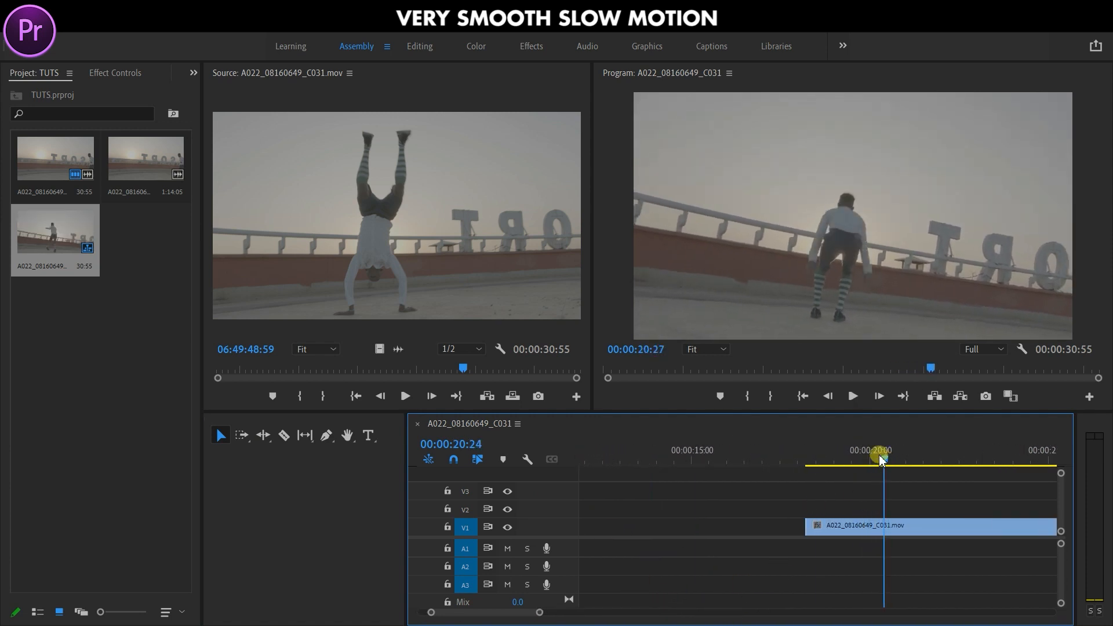
drag(880, 459, 873, 460)
click(282, 436)
click(874, 526)
click(217, 443)
click(847, 535)
key(Delete)
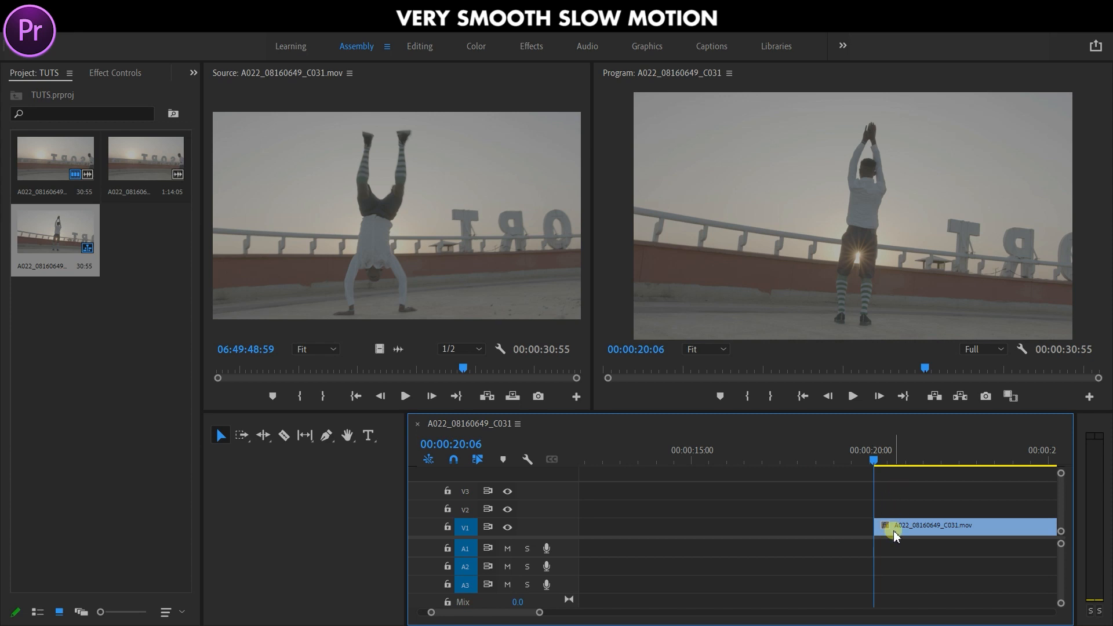
Step: Split the clip at 00:00:22:14, after the flip, and delete everything that follows the cut
key(space)
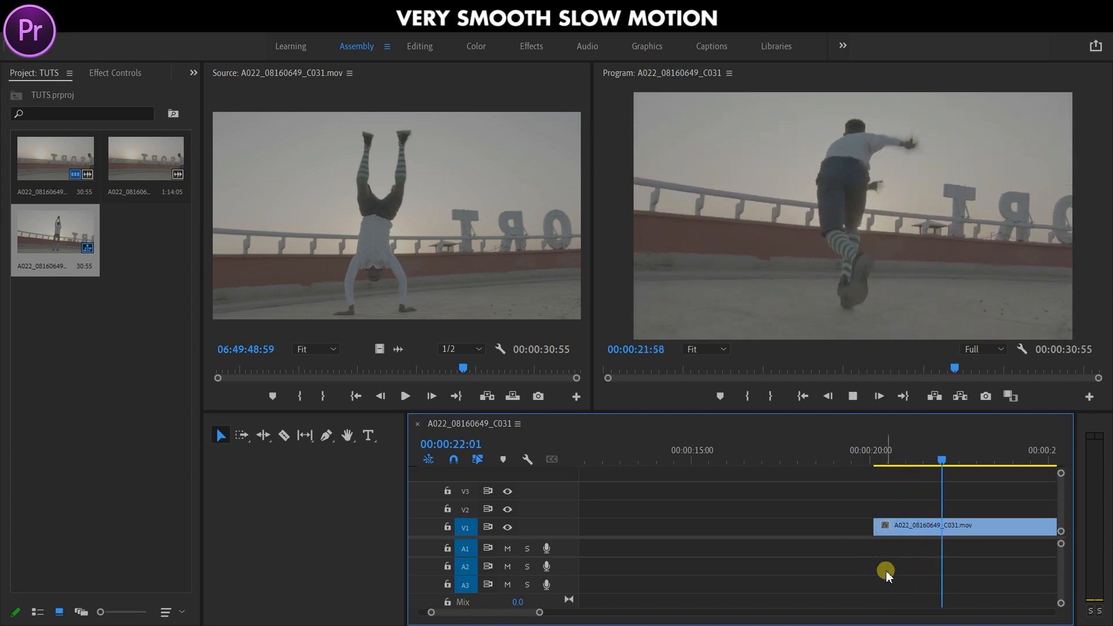
key(space)
click(282, 435)
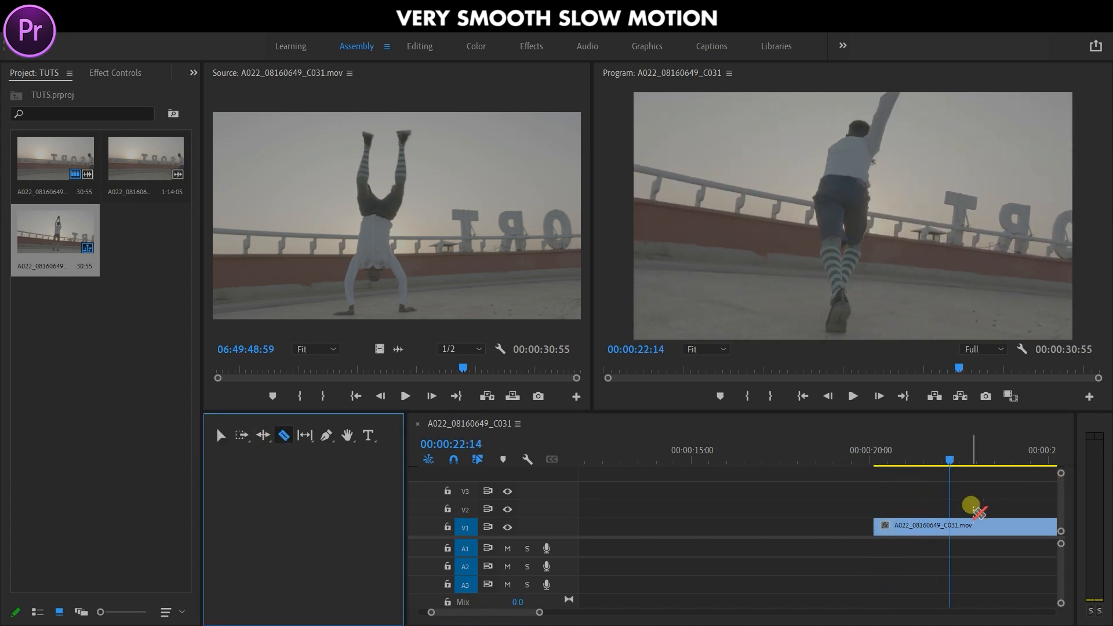
click(949, 527)
click(218, 438)
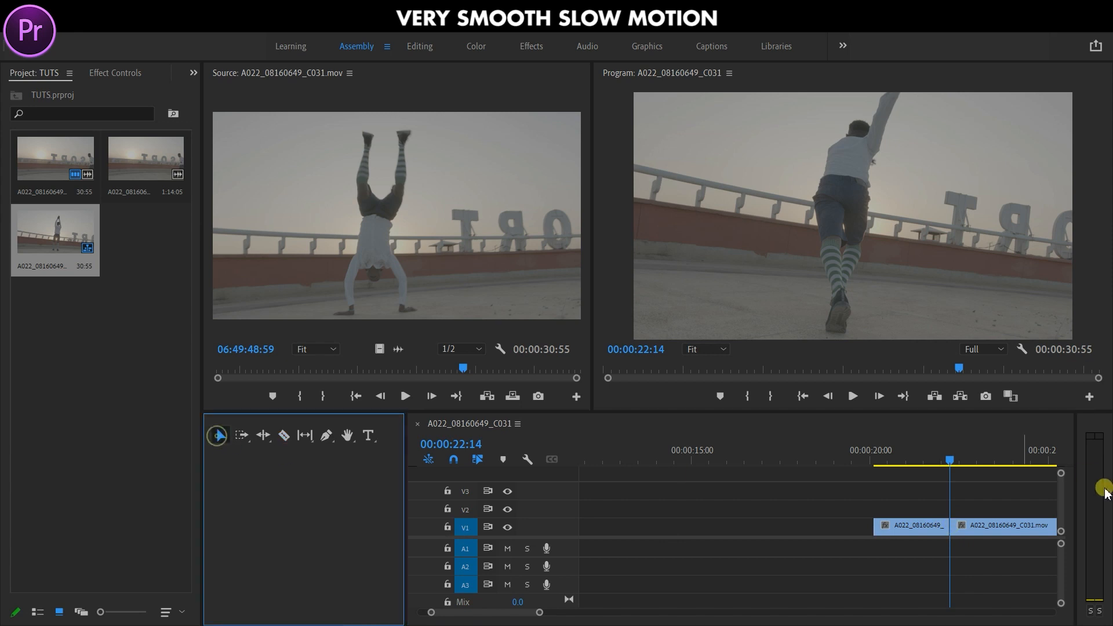
click(1012, 525)
key(Delete)
Step: Try slowing the trimmed flip clip to 50% speed with Frame Sampling interpolation
click(900, 458)
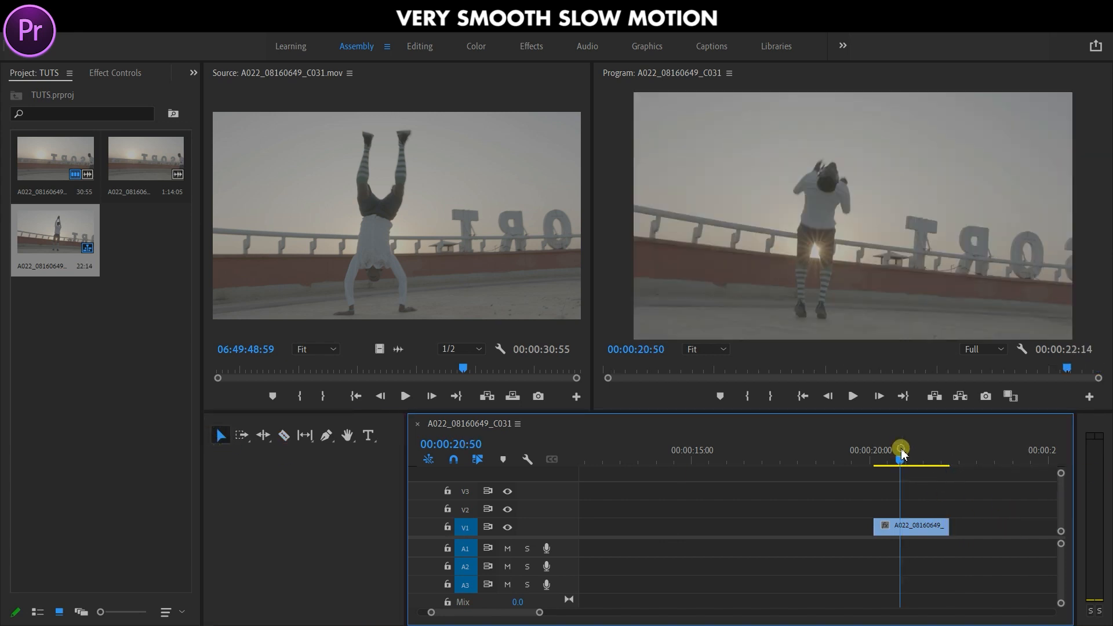
right_click(909, 534)
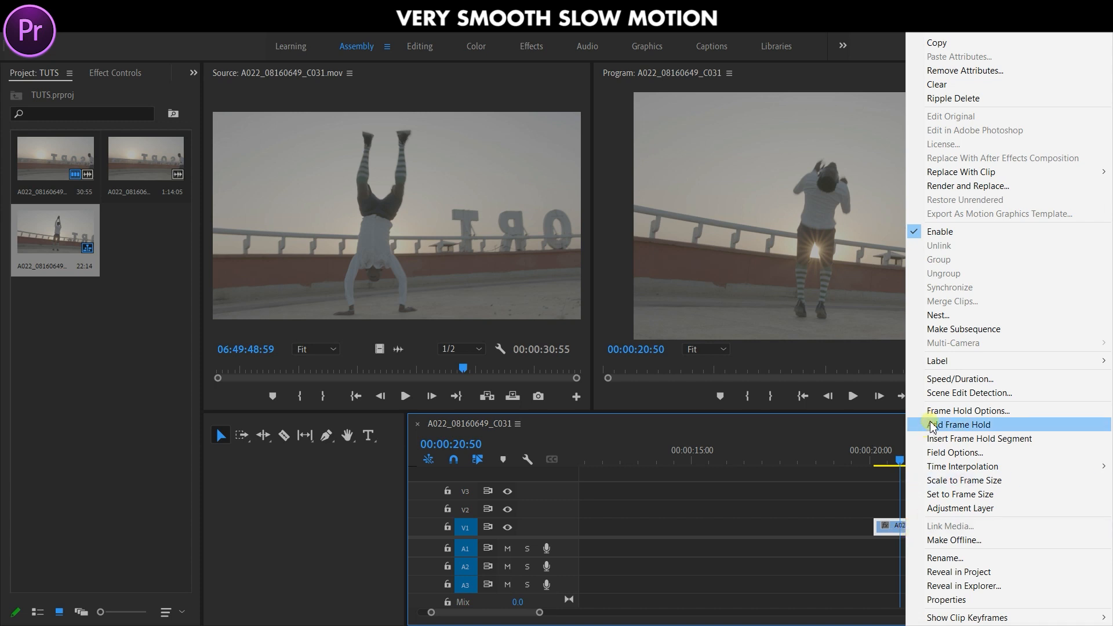
click(939, 379)
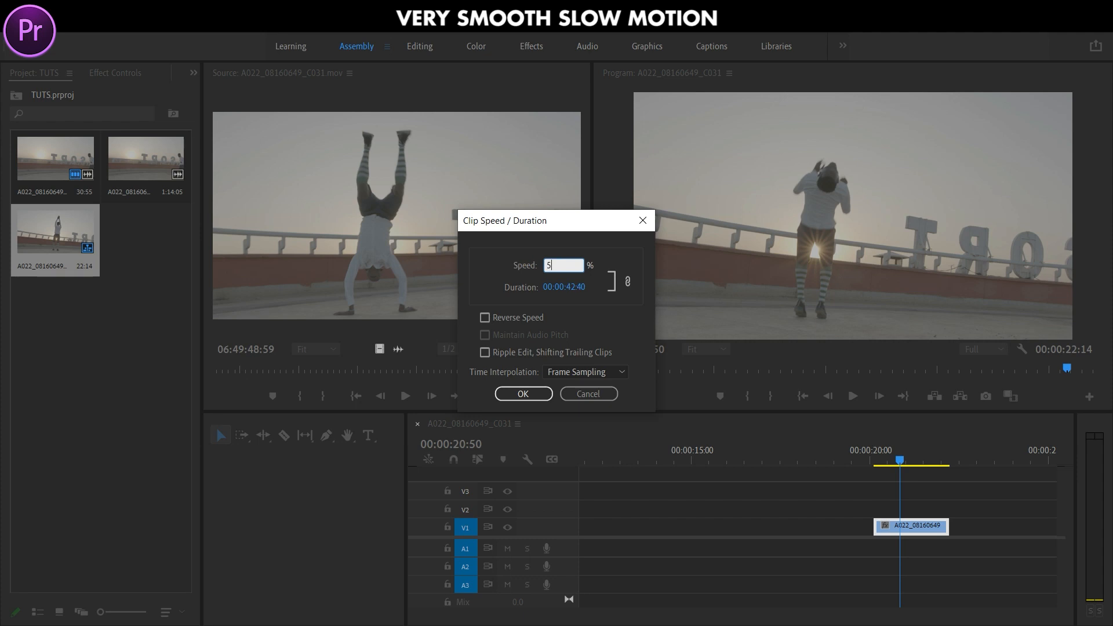
drag(549, 227, 563, 194)
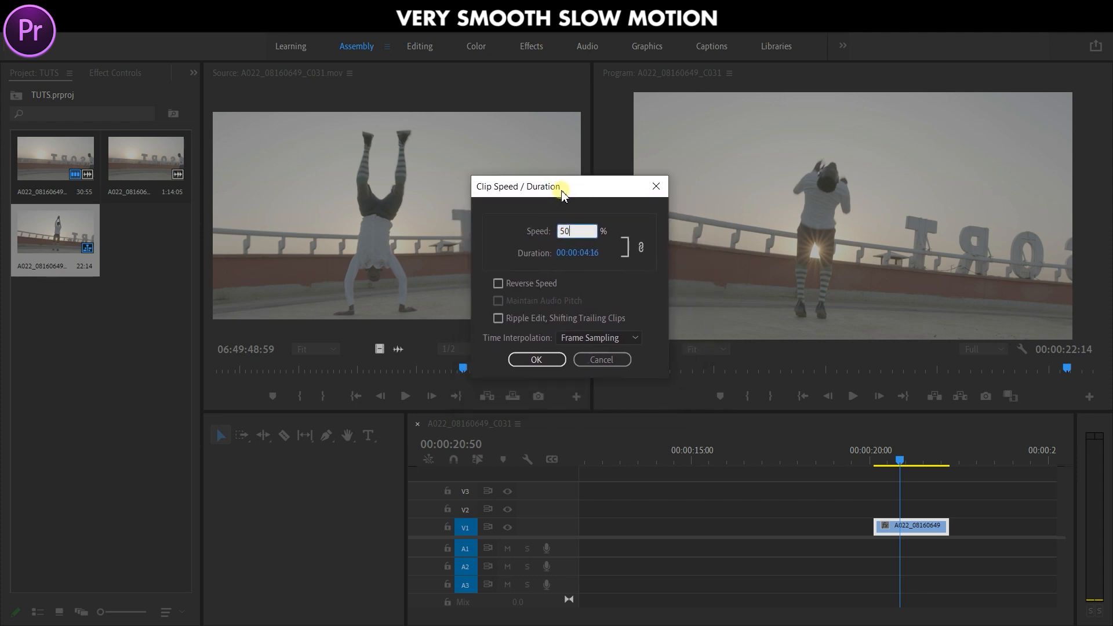
click(537, 361)
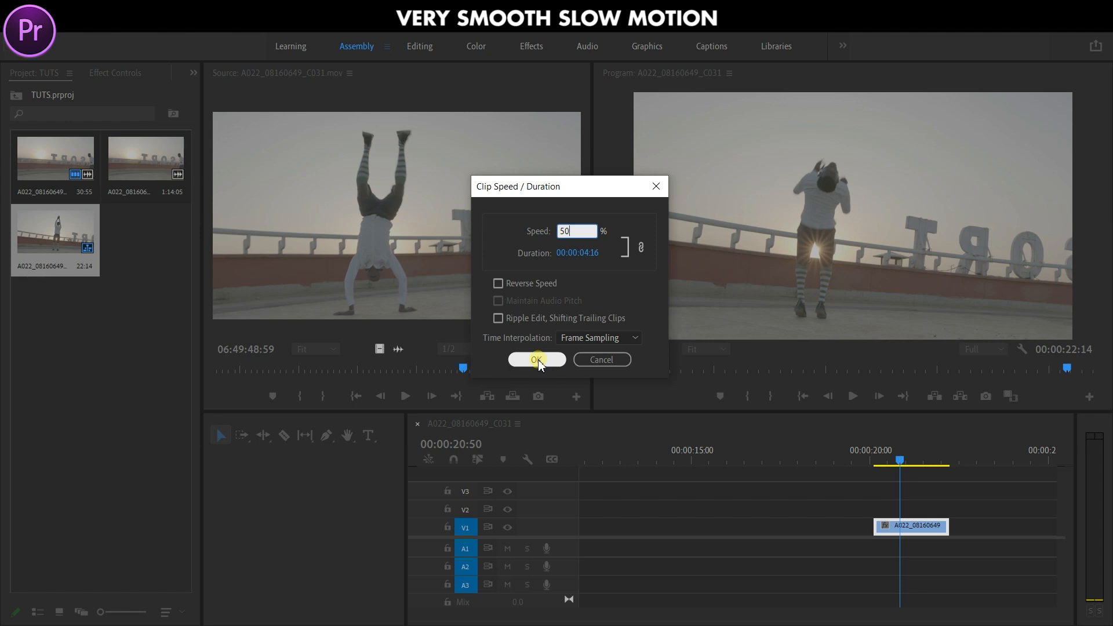
Step: Play the slowed flip clip from its start to judge its smoothness, and undo the speed change
drag(917, 447, 882, 451)
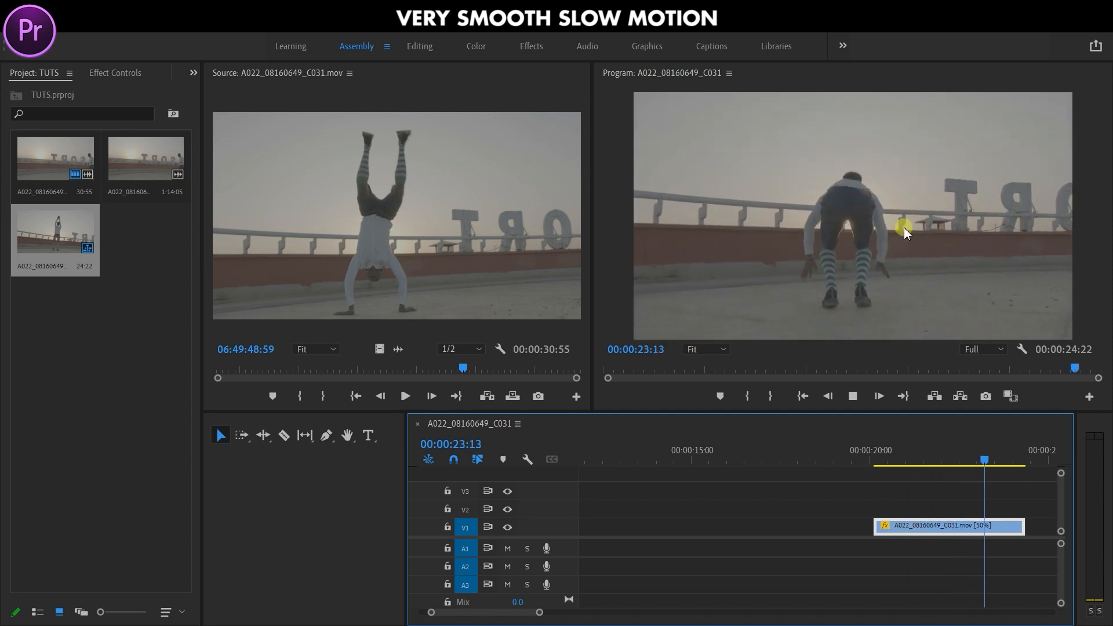
key(space)
drag(890, 447, 876, 446)
key(space)
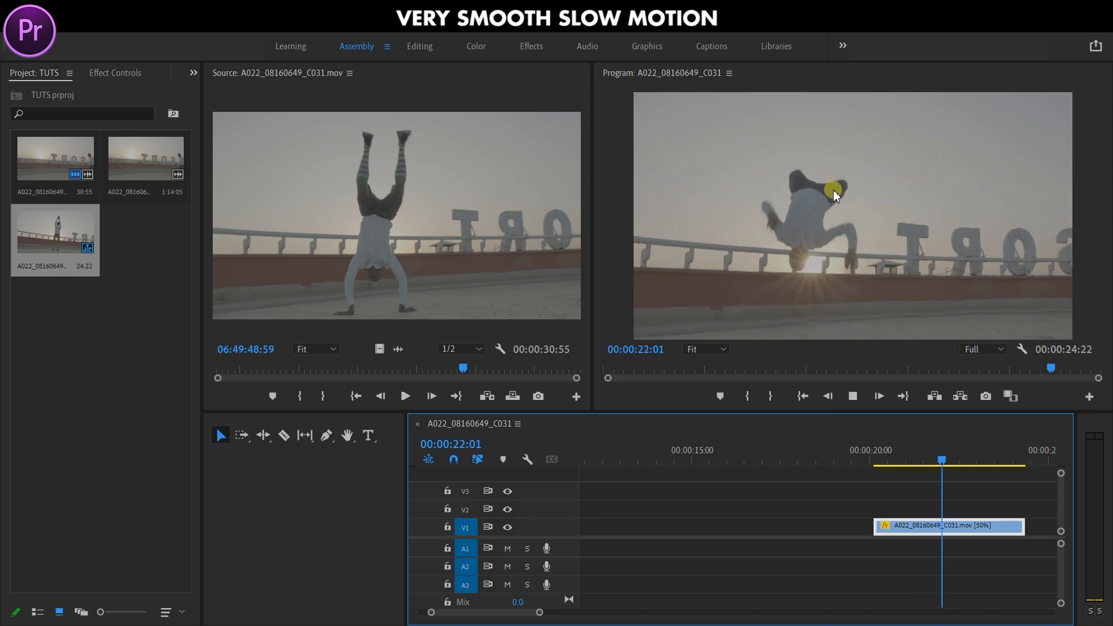
key(space)
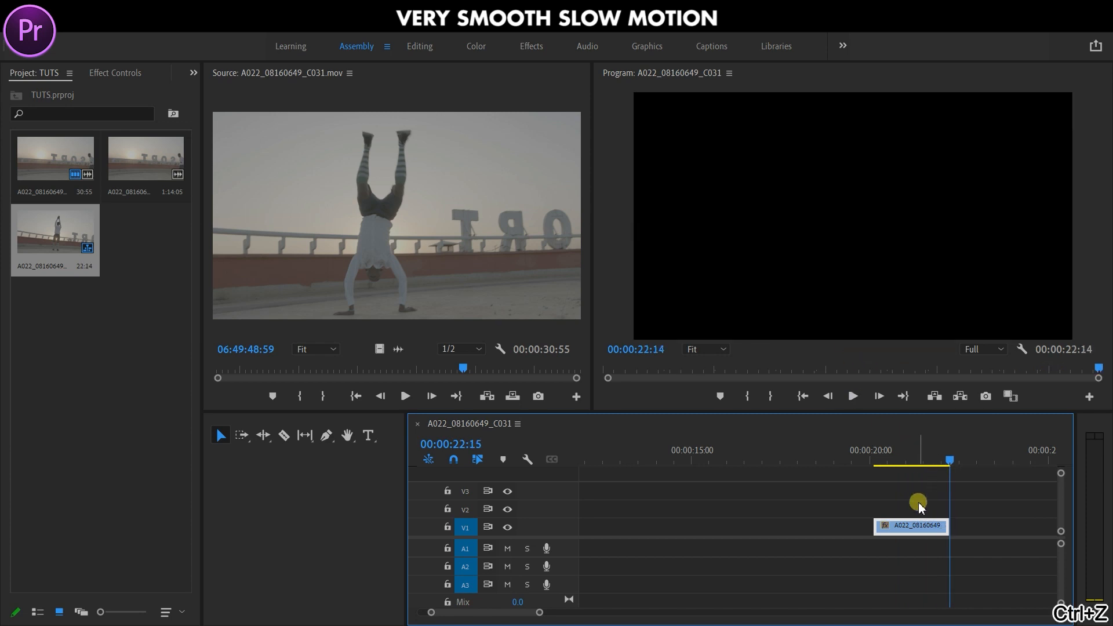
Step: Slow the trimmed flip clip in the sequence to 50% speed with Optical Flow time interpolation
right_click(919, 527)
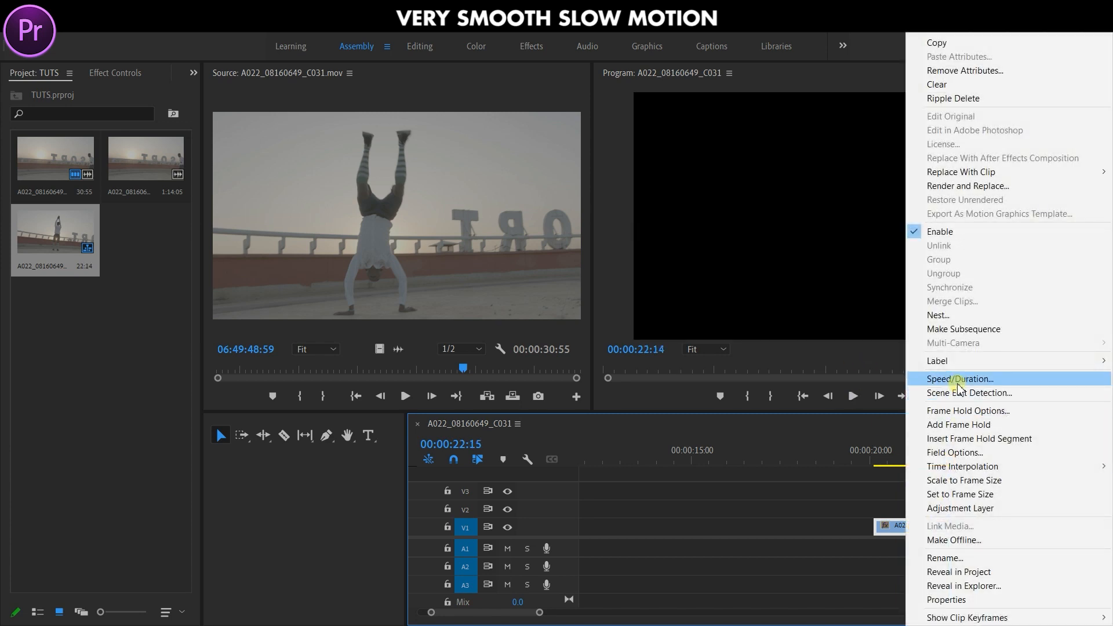
click(959, 380)
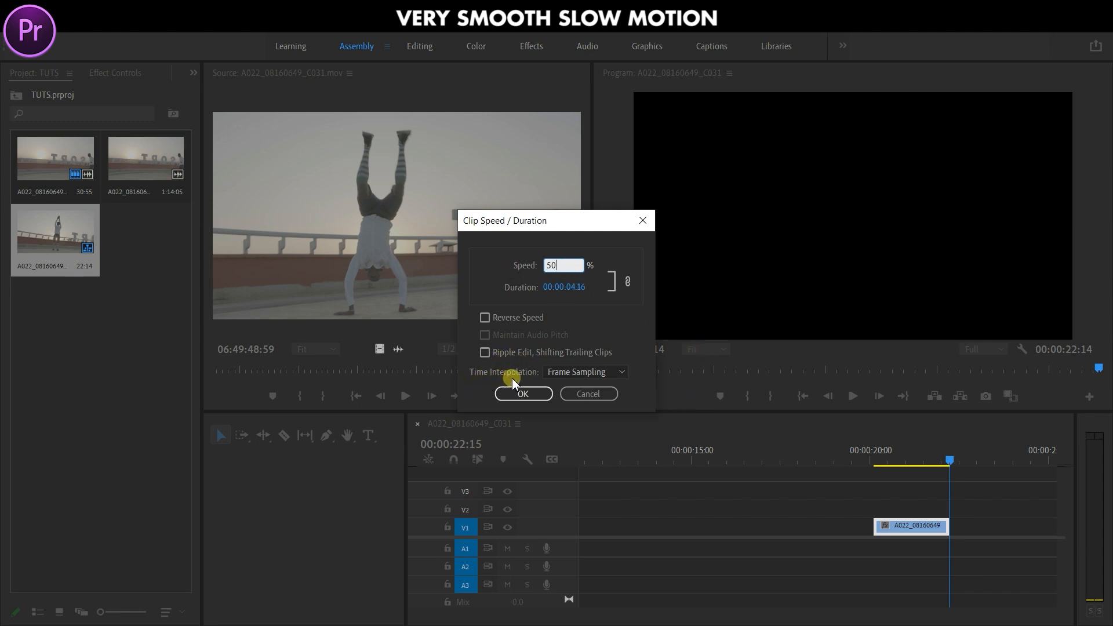
click(588, 375)
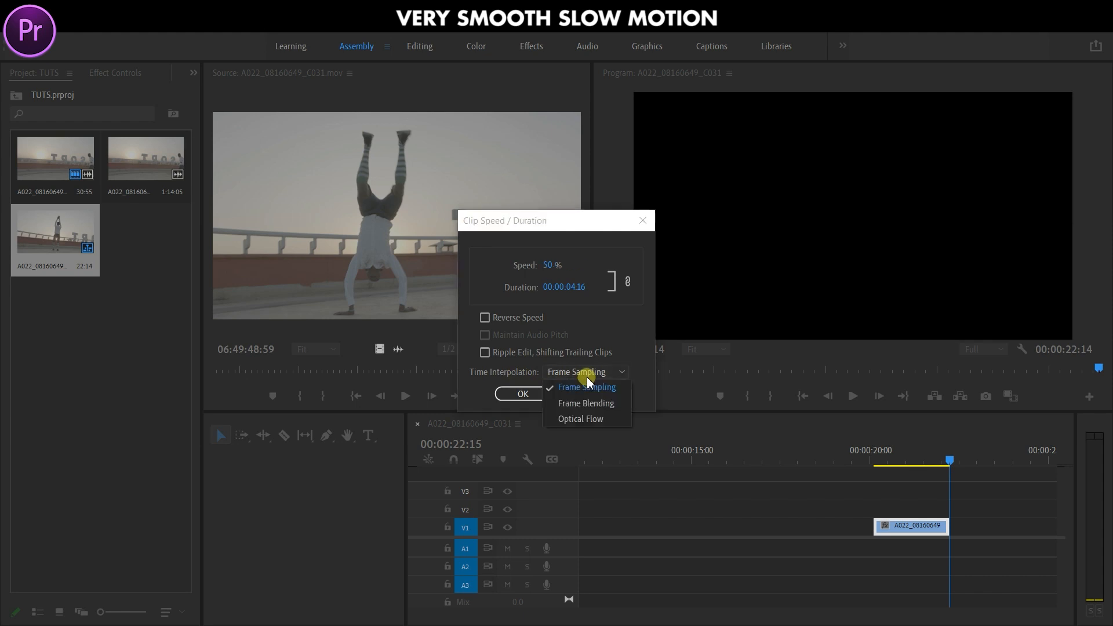
click(595, 418)
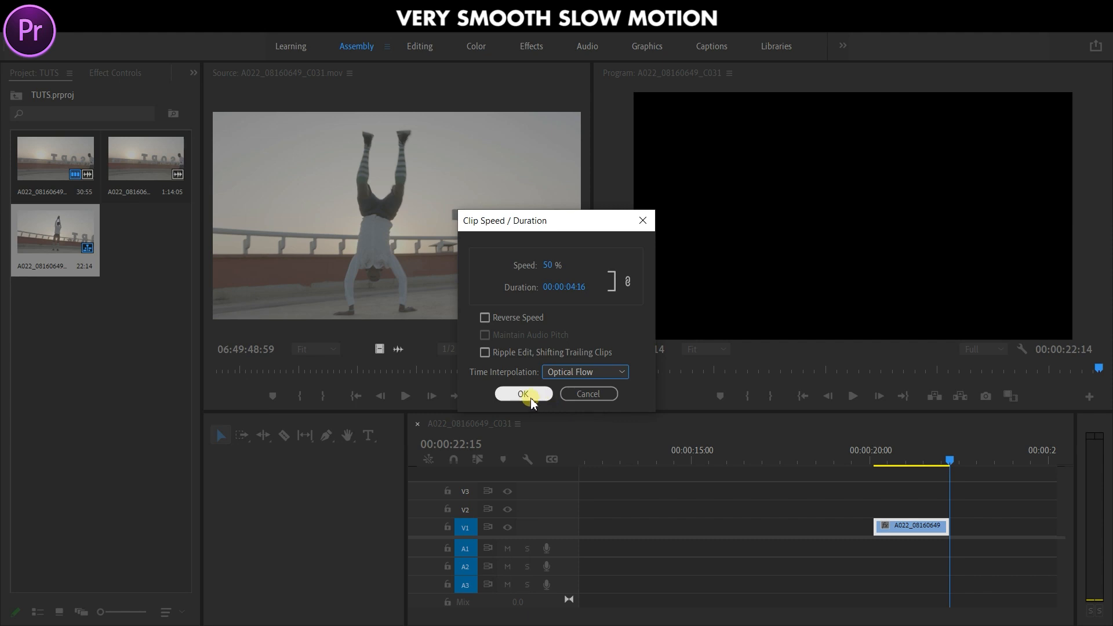
click(523, 395)
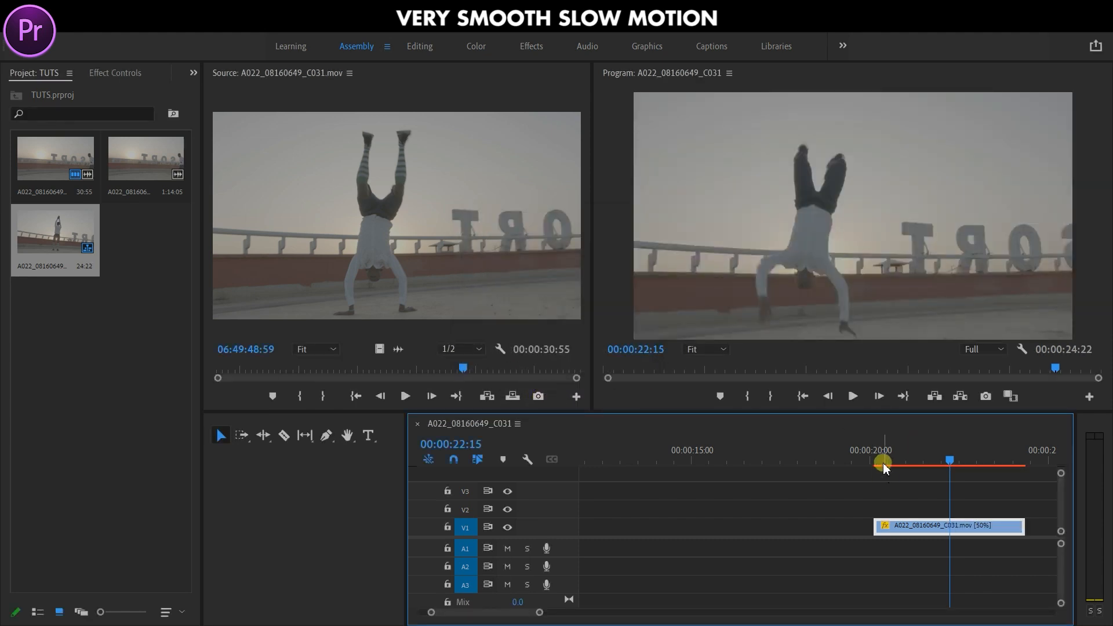
Step: Play the Optical Flow clip from its start and replay it to judge how smooth the slow motion is
click(875, 458)
key(Left)
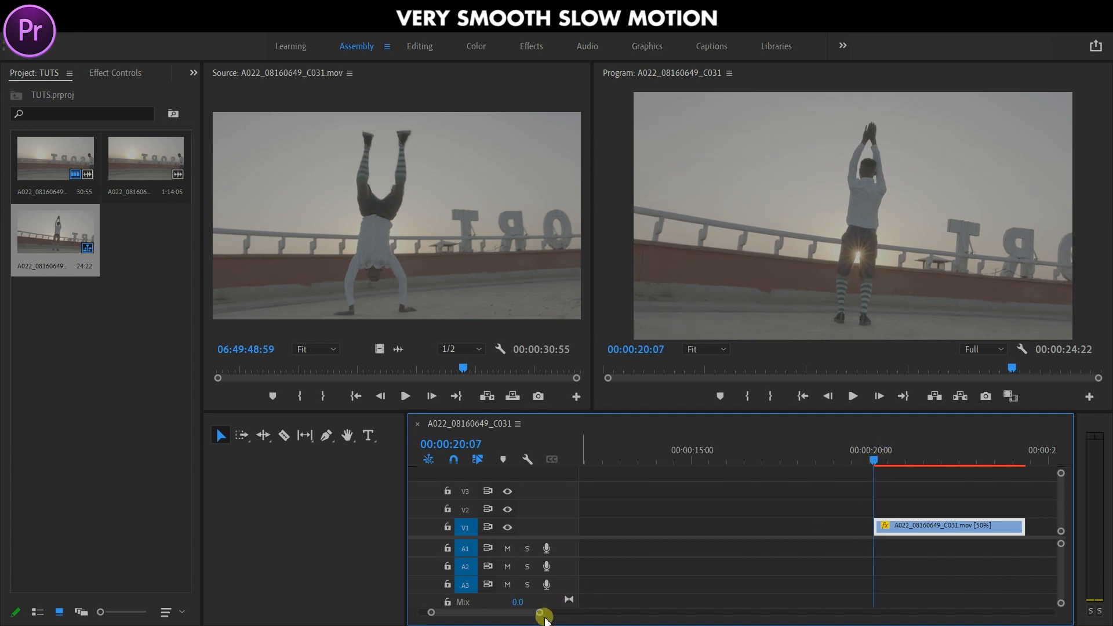
drag(544, 617, 677, 595)
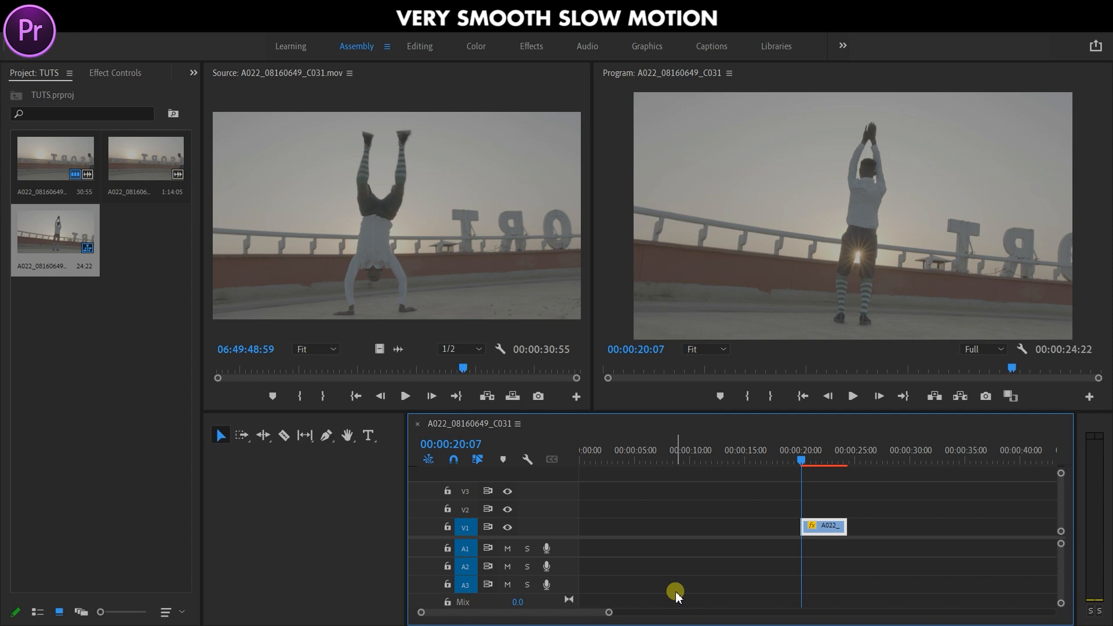
click(824, 593)
key(space)
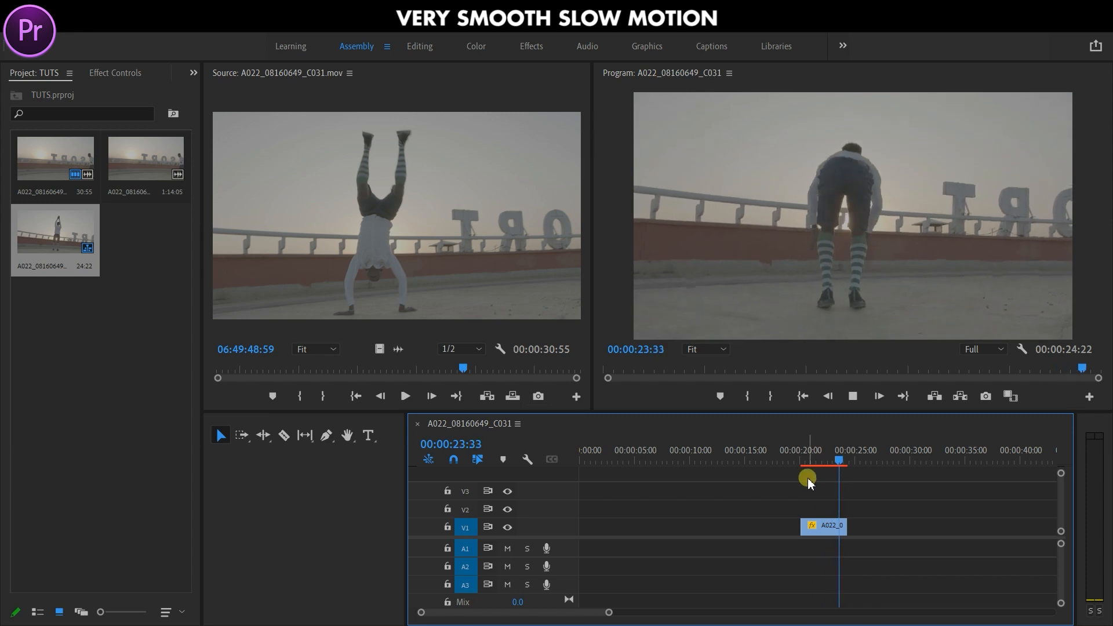
click(806, 455)
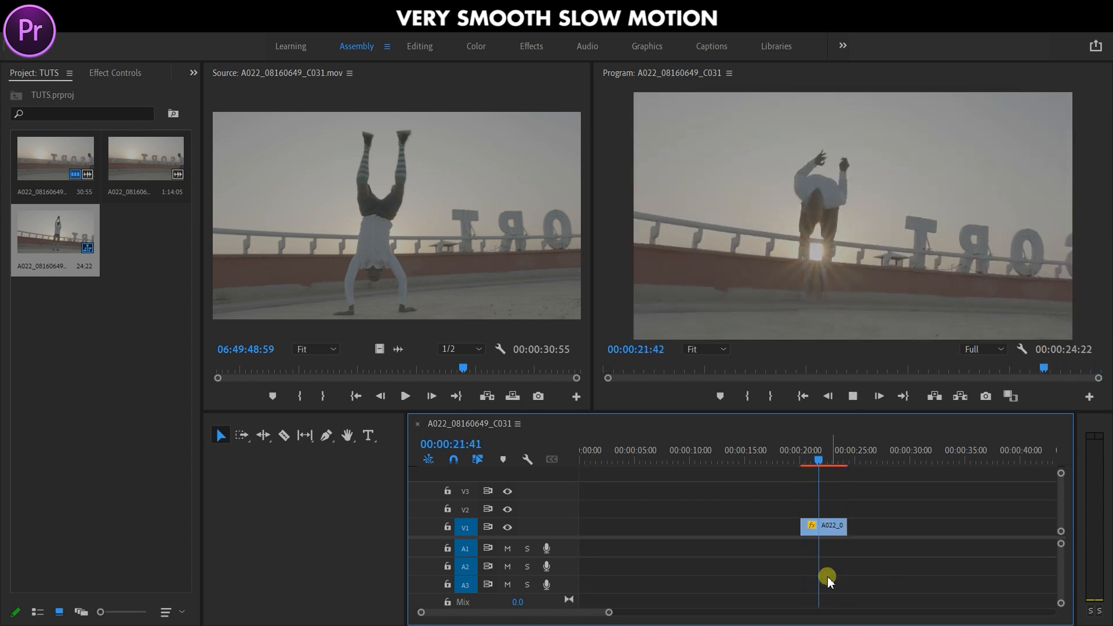
Step: Play the flip in the reinterpreted copy of the source clip, and cue both it and the sequence back to the flip's start for comparison
double_click(155, 168)
drag(374, 367, 409, 367)
key(space)
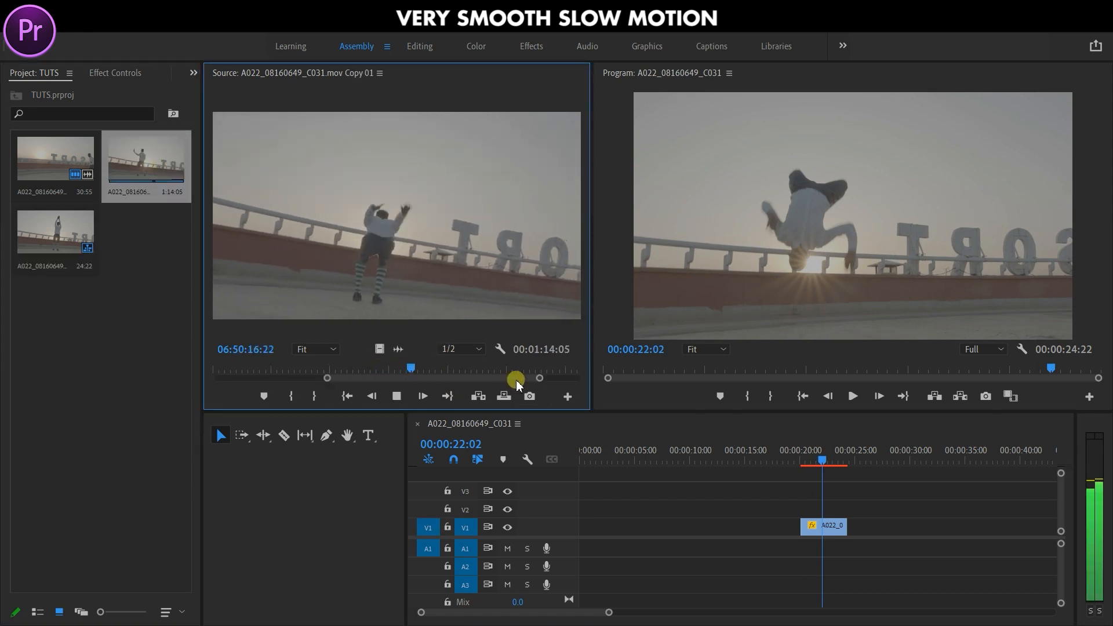
drag(435, 367, 401, 367)
drag(840, 460, 806, 461)
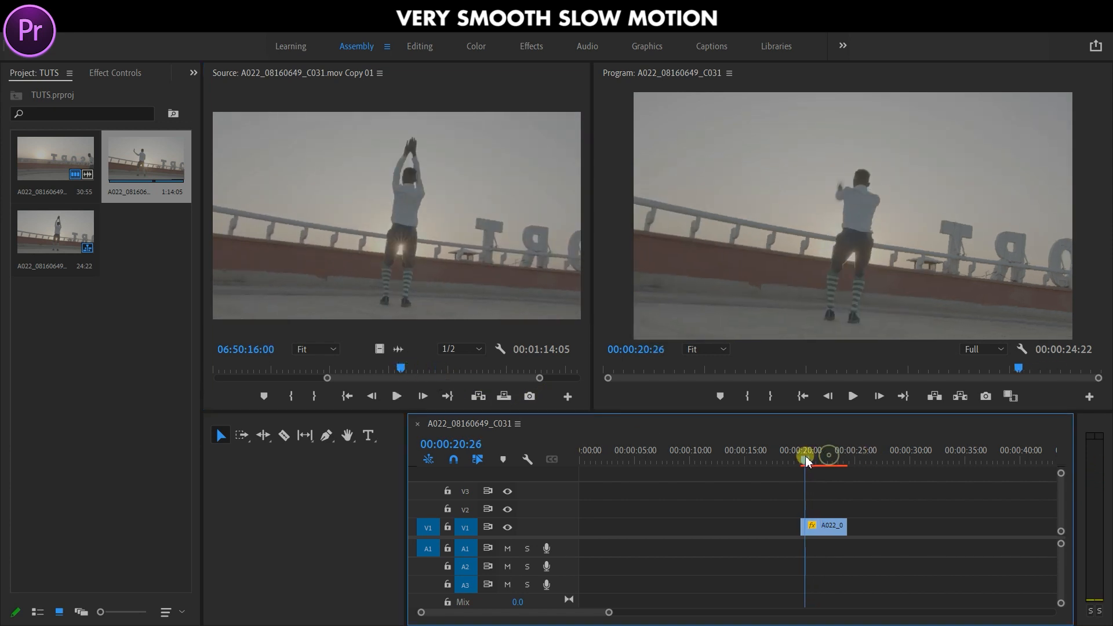